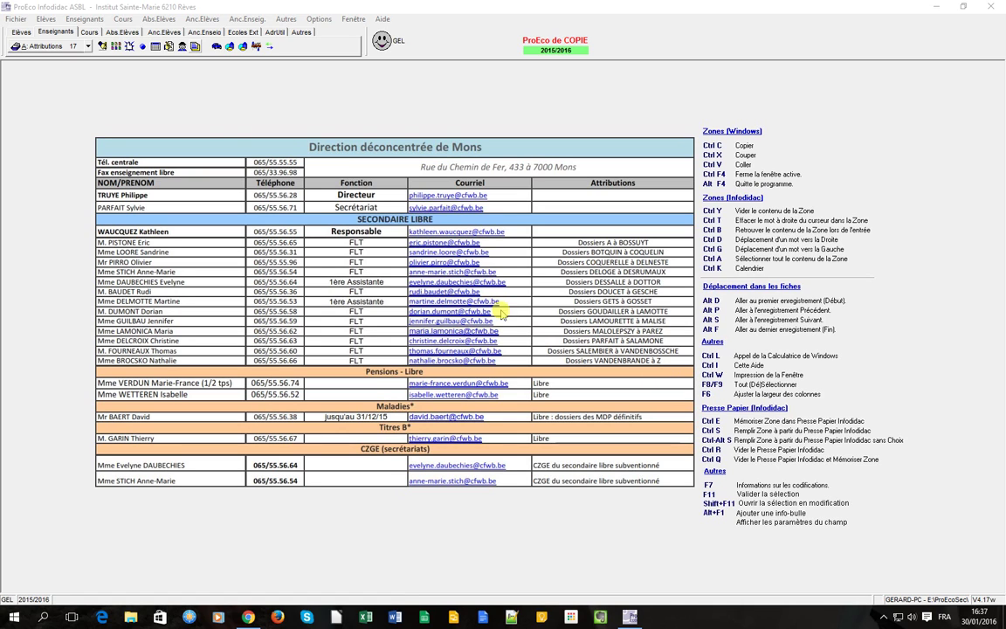
- Start a new teacher selection with the previous criteria cleared, selecting by attributions and limiting it to Attributions Cours for all courses
{"action": "left_click", "coordinate": [45, 47]}
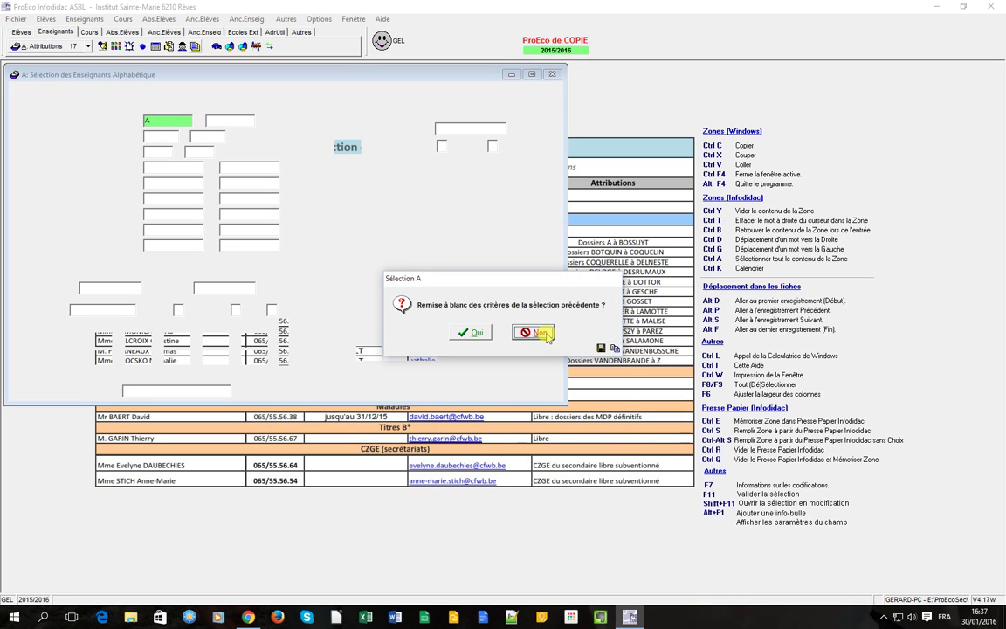
{"action": "left_click", "coordinate": [468, 332]}
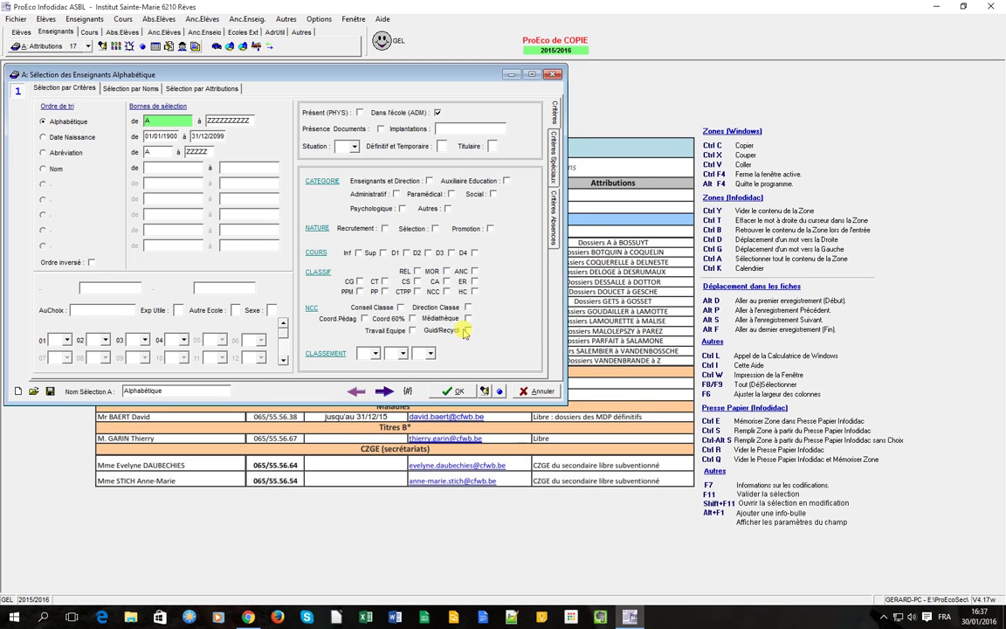
{"action": "left_click", "coordinate": [206, 89]}
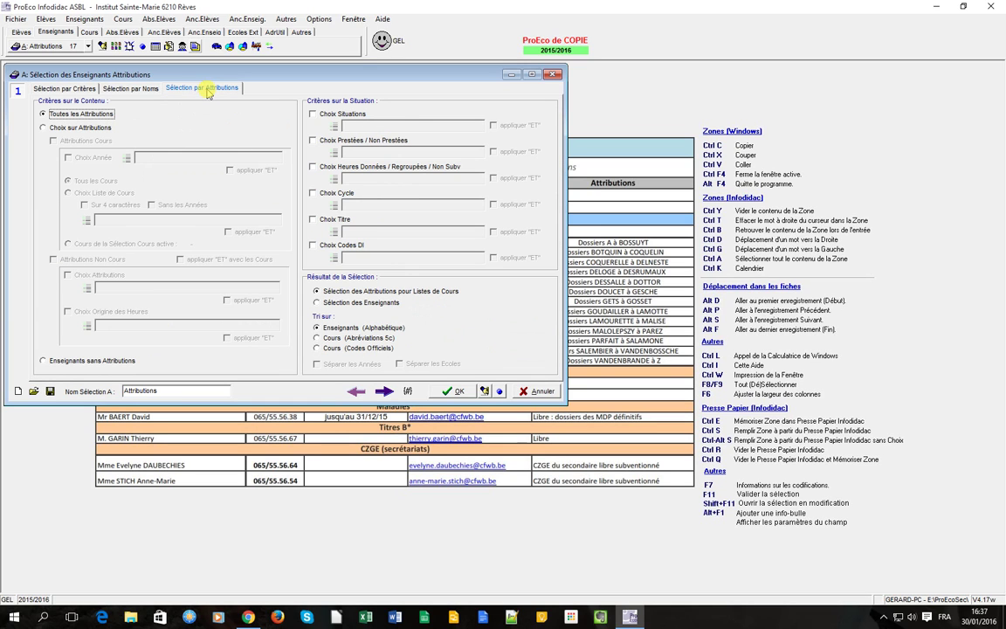
{"action": "left_click", "coordinate": [43, 128]}
{"action": "left_click", "coordinate": [54, 141]}
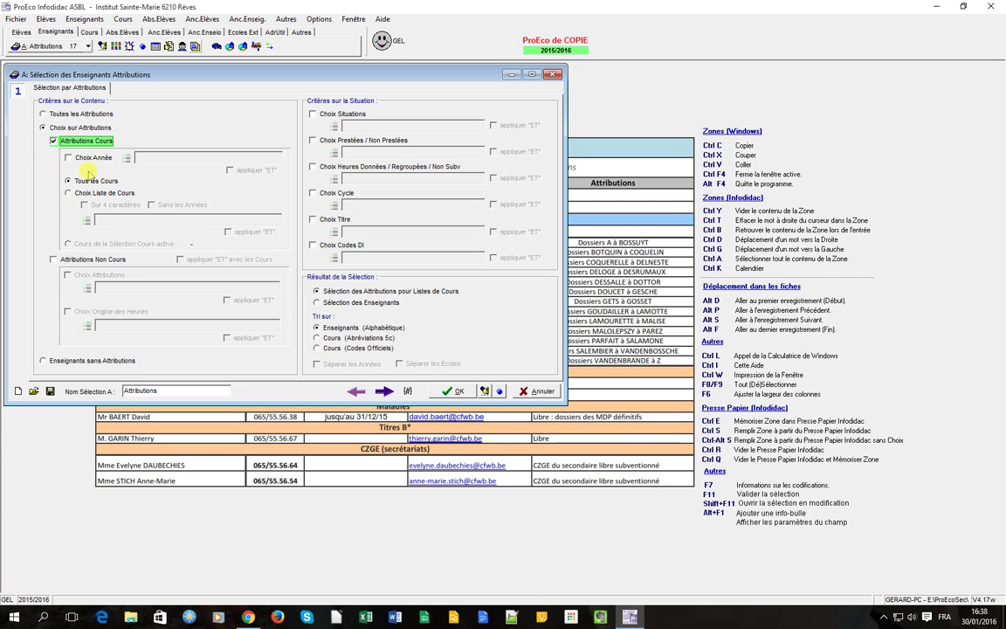
- Filter the attribution situations on V, R, T and B, covering temporary, reassignment, return-to-work and provisional recall in vacant posts
{"action": "left_click", "coordinate": [313, 114]}
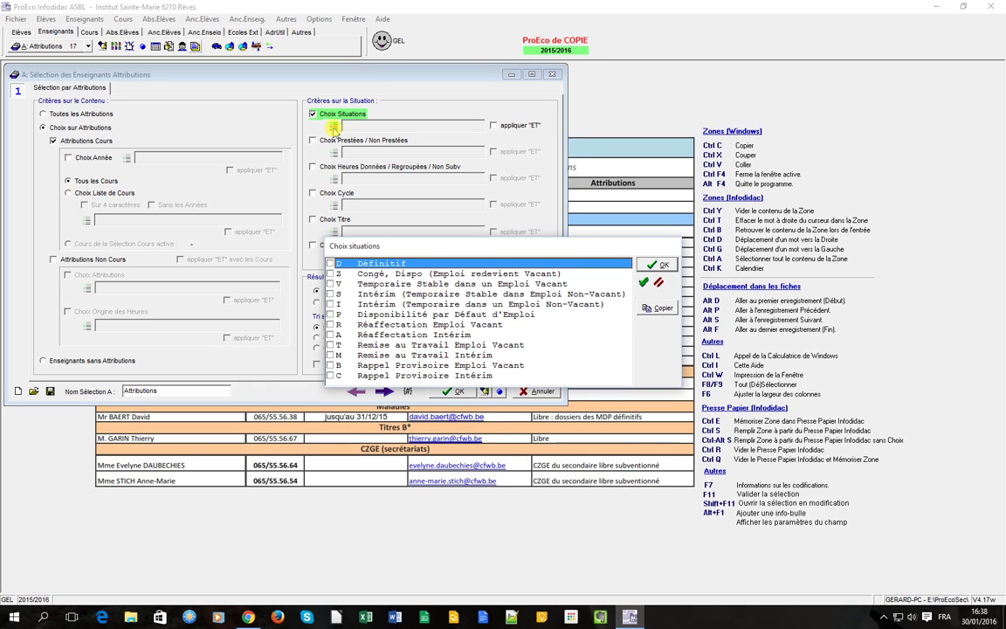
{"action": "left_click", "coordinate": [330, 284]}
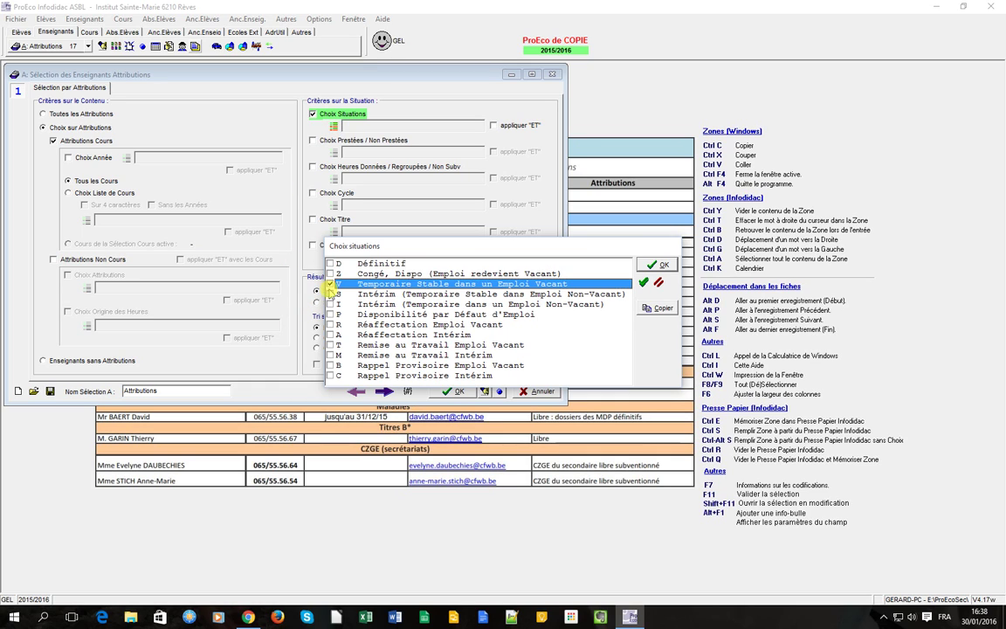
{"action": "left_click", "coordinate": [330, 324]}
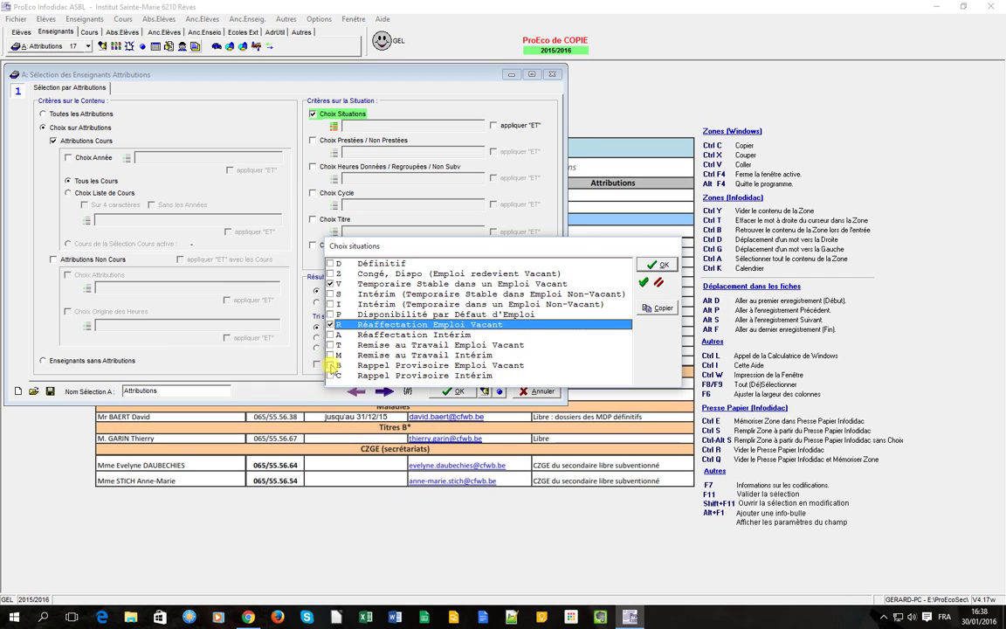
{"action": "left_click", "coordinate": [330, 345]}
{"action": "left_click", "coordinate": [330, 365]}
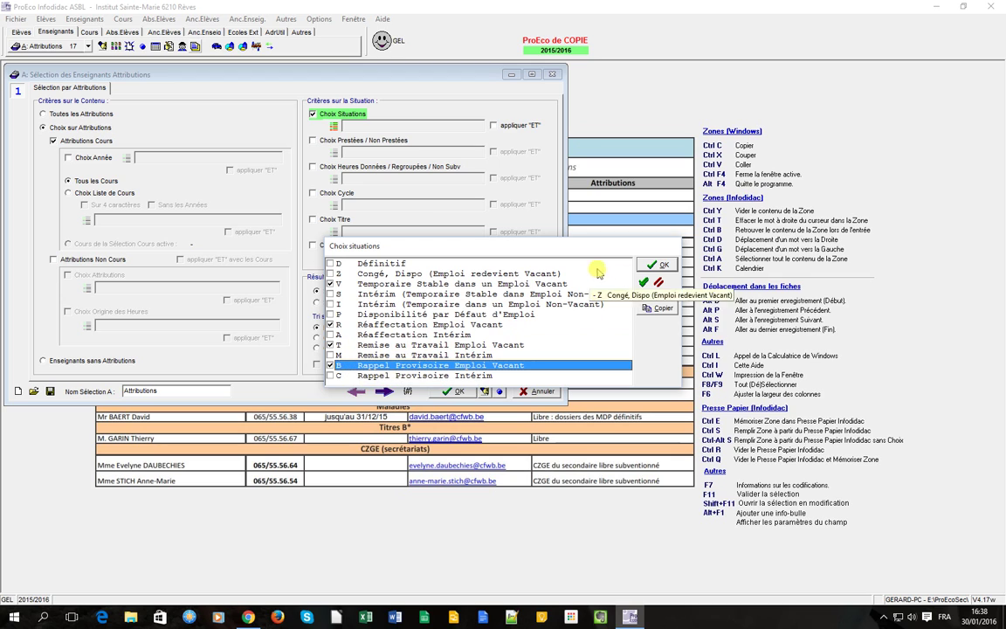
{"action": "left_click", "coordinate": [662, 266]}
- Restrict the selection to Prestées (P) attributions and to Données (D) hours
{"action": "left_click", "coordinate": [312, 139]}
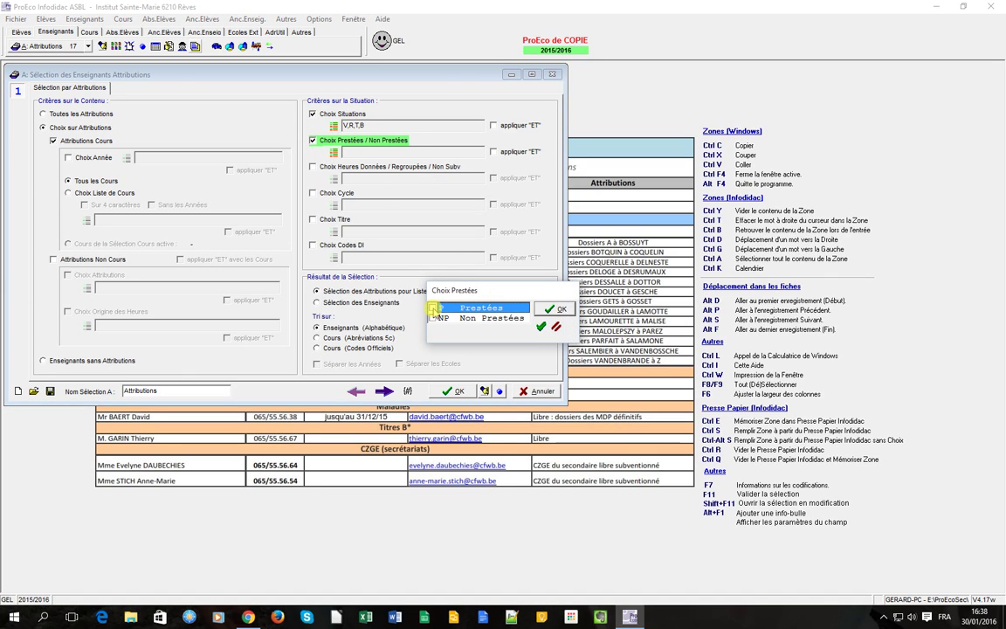
{"action": "left_click", "coordinate": [547, 306]}
{"action": "left_click", "coordinate": [312, 166]}
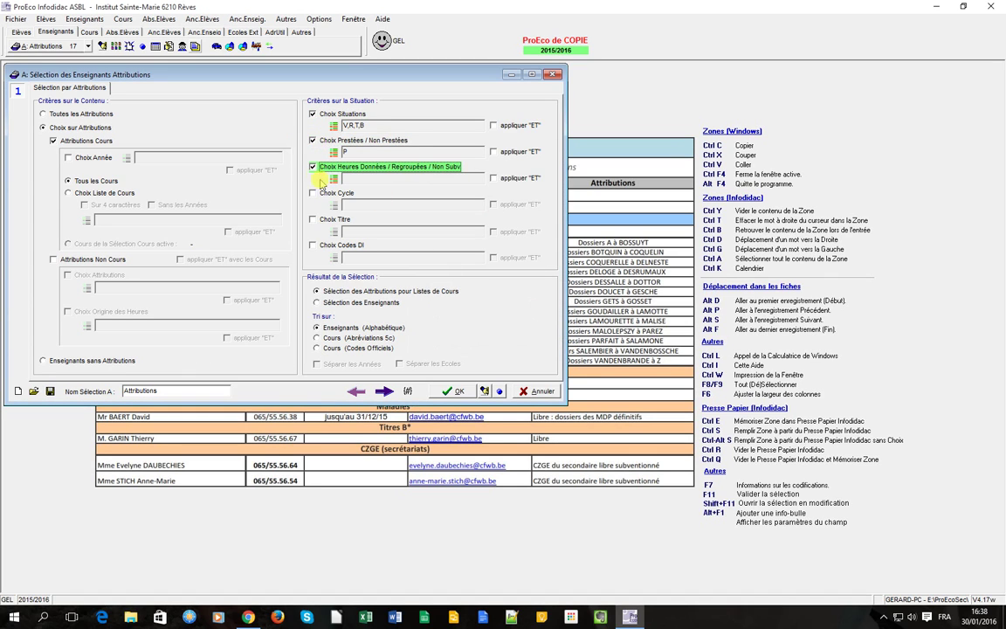
{"action": "left_click", "coordinate": [332, 179]}
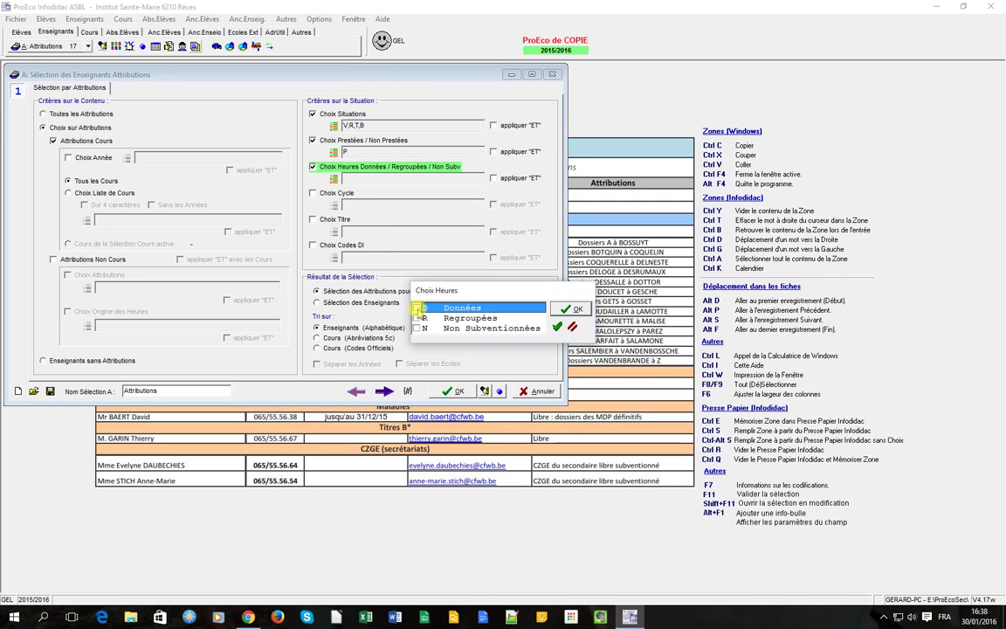
{"action": "left_click", "coordinate": [568, 308]}
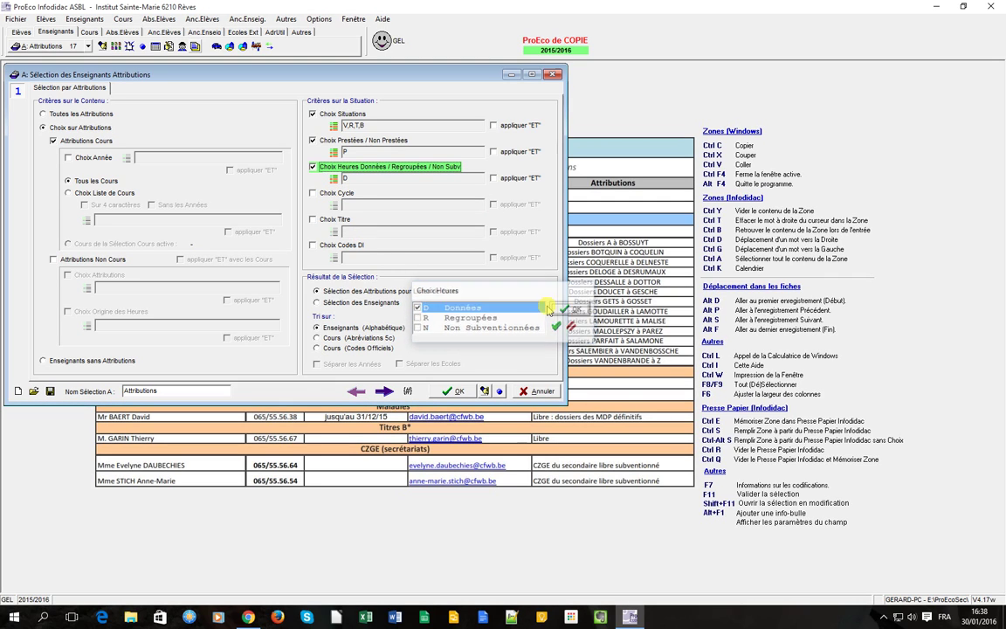
- Limit the cycle to CI Cycle inférieur and validate the selection sorted by Cours (Codes Officiels)
{"action": "left_click", "coordinate": [313, 193]}
{"action": "left_click", "coordinate": [312, 194]}
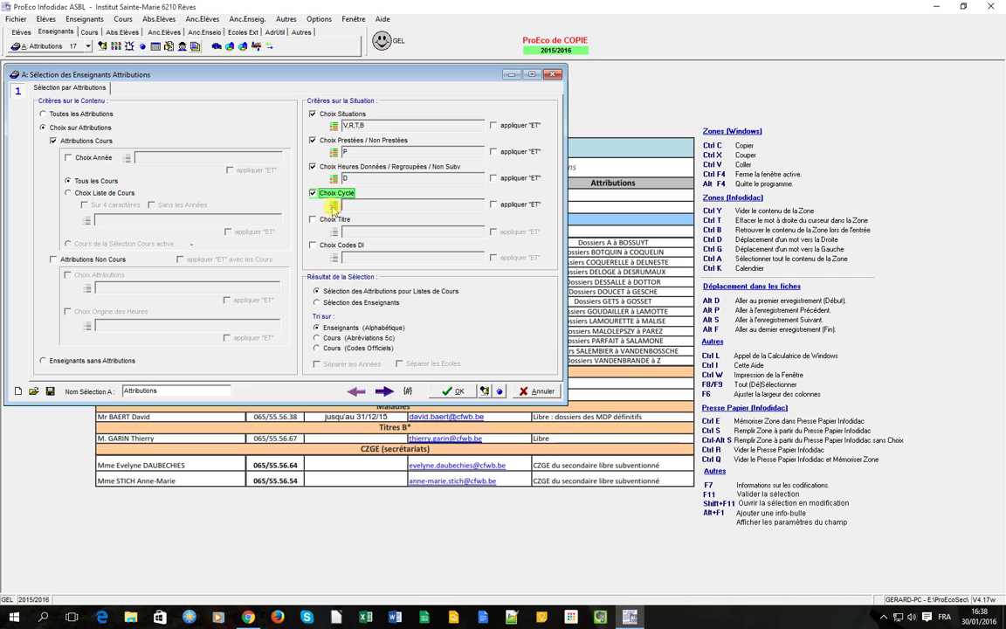
{"action": "left_click", "coordinate": [334, 207]}
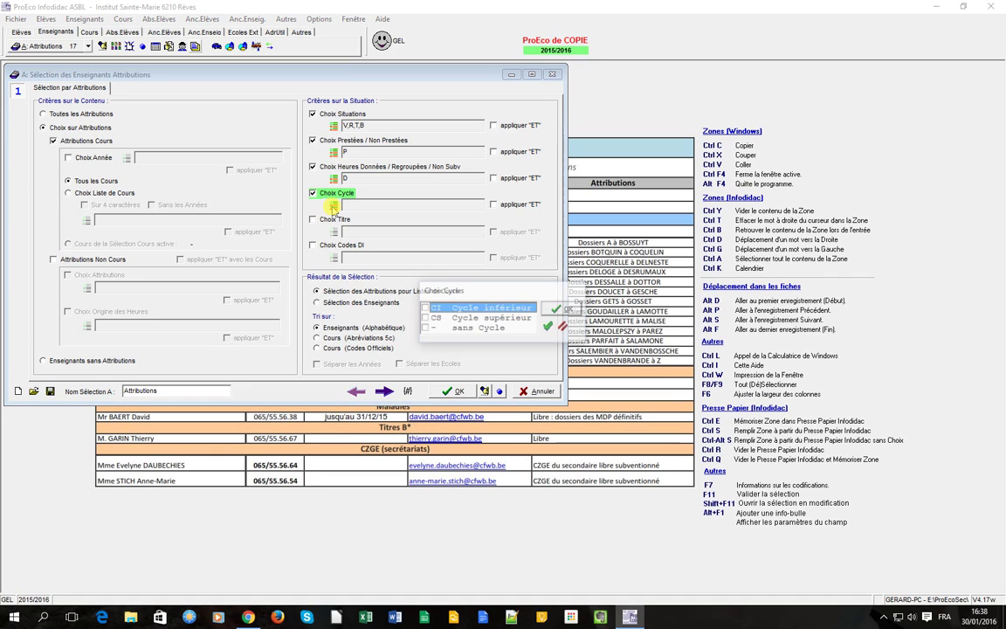
{"action": "left_click", "coordinate": [425, 308]}
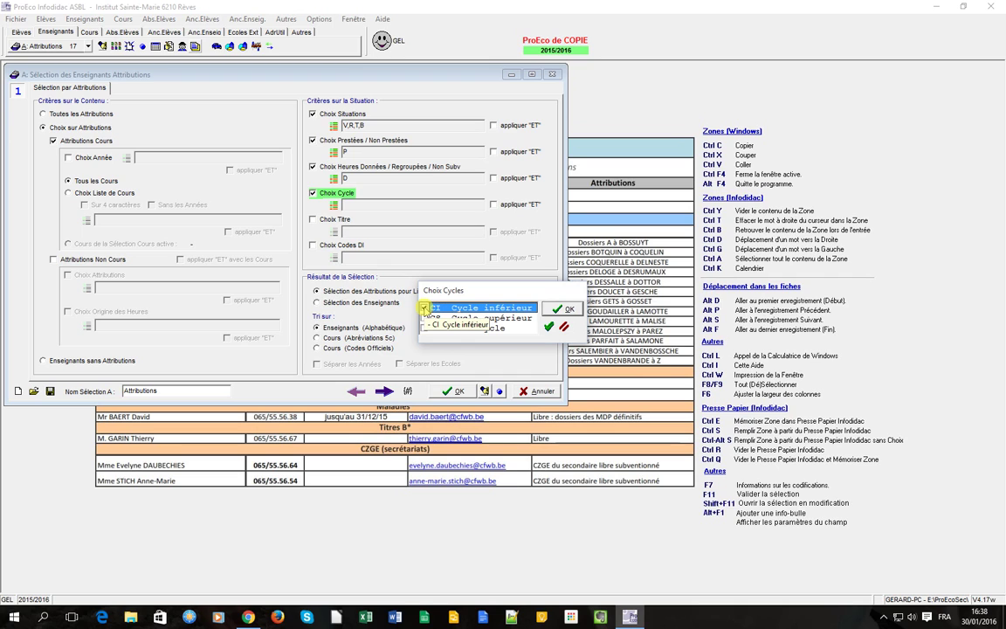
{"action": "left_click", "coordinate": [553, 311]}
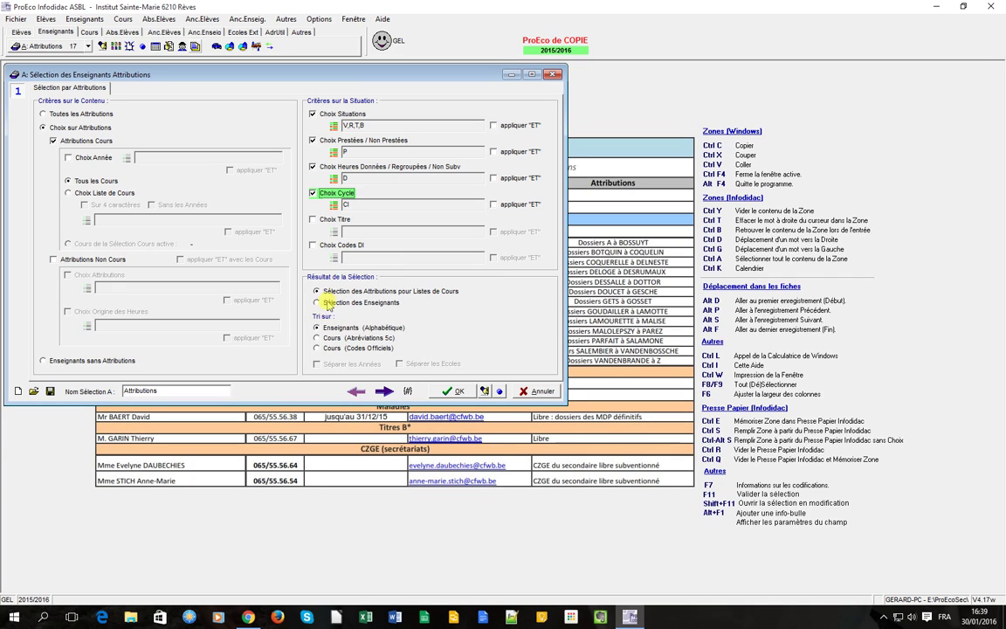
{"action": "left_click", "coordinate": [317, 348]}
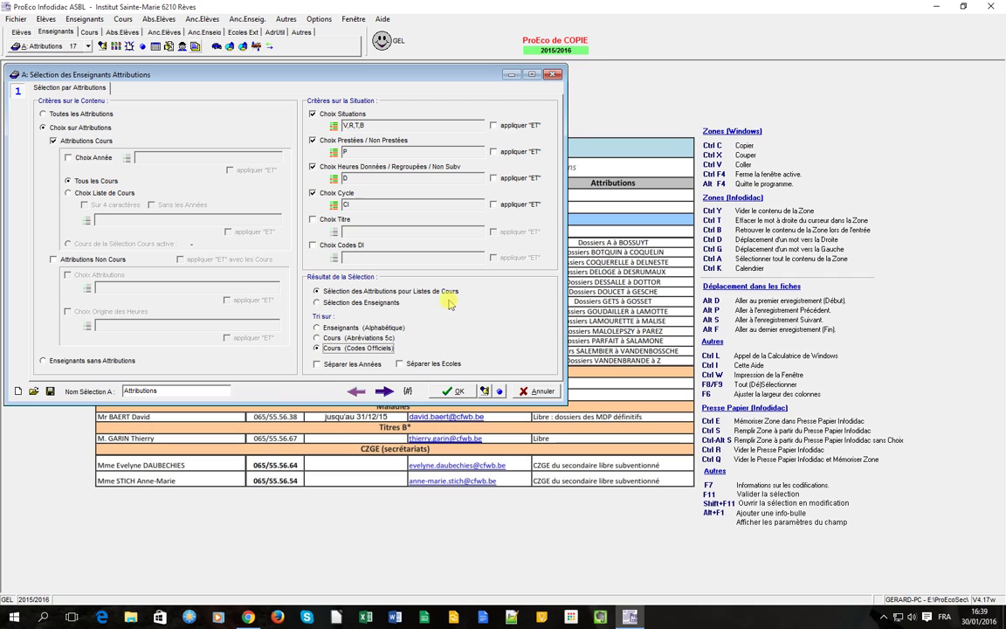
{"action": "left_click", "coordinate": [456, 391]}
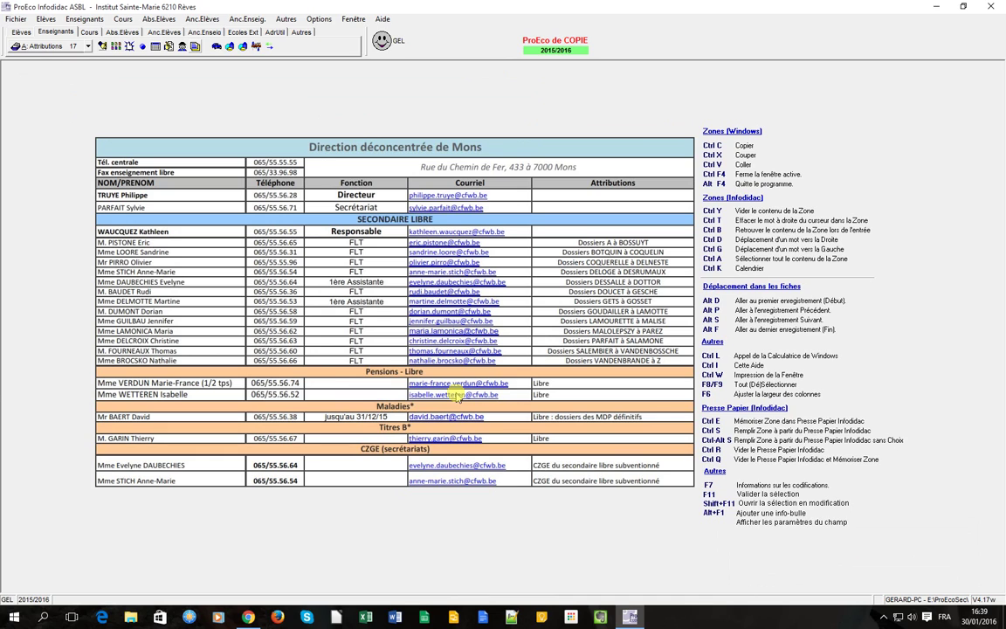
- Open the quick lists for the selected teachers and add the Prénom du Membre du Personnel field
{"action": "left_click", "coordinate": [156, 47]}
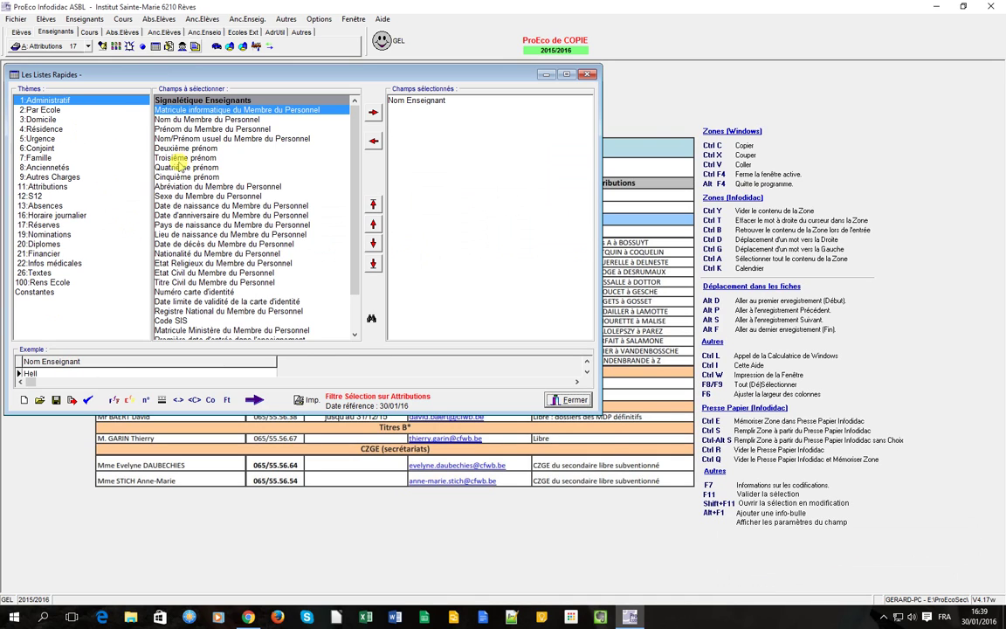
{"action": "left_click", "coordinate": [179, 130]}
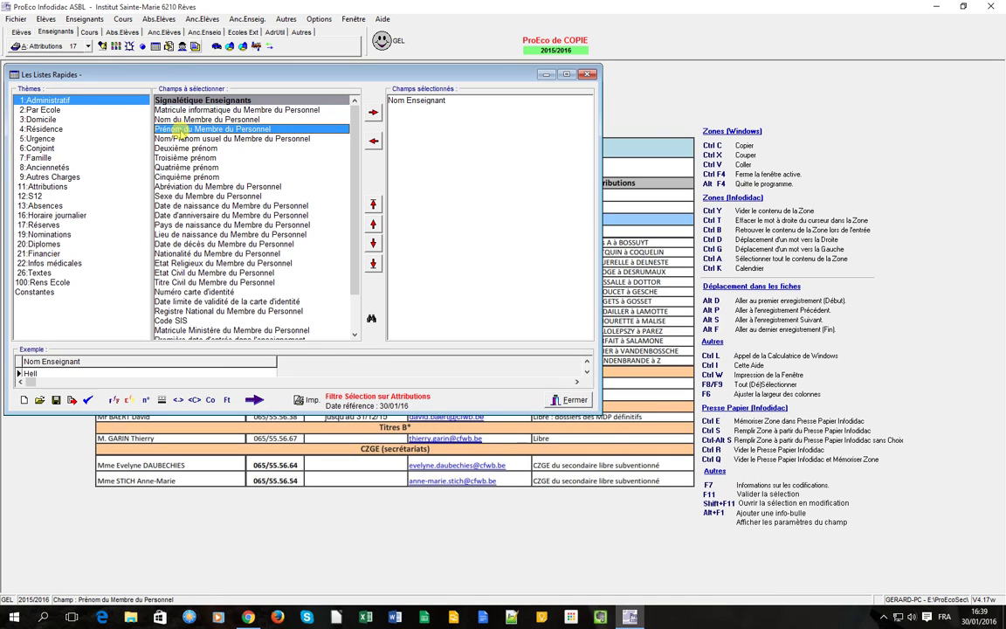
{"action": "double_click", "coordinate": [180, 130]}
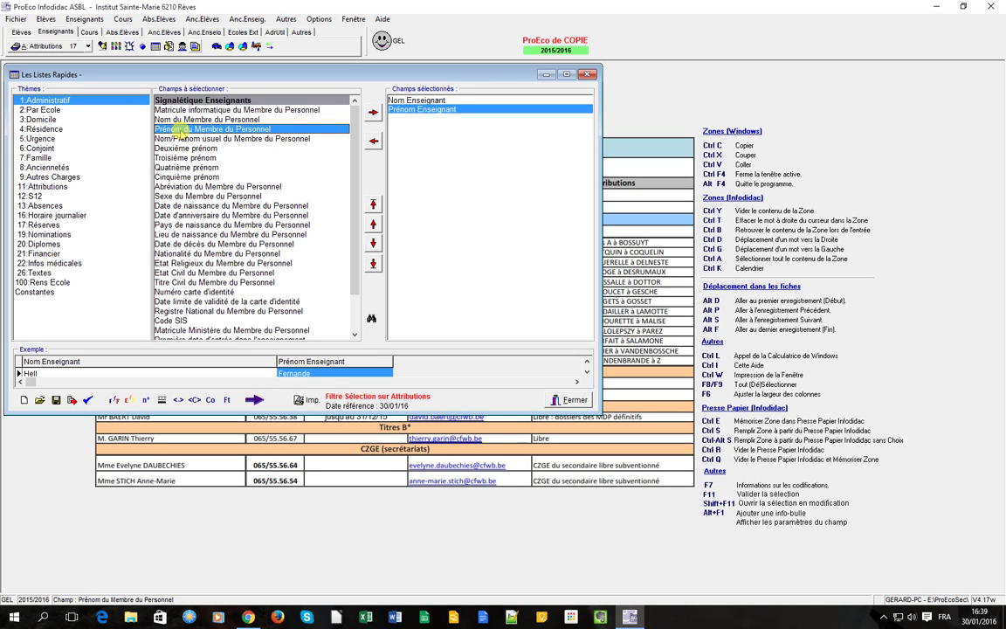
- Add the attribution fields Année Forme Filière, Heures données, Situation de l'Attribution and Code "Divers", and fit all column widths
{"action": "left_click", "coordinate": [46, 187]}
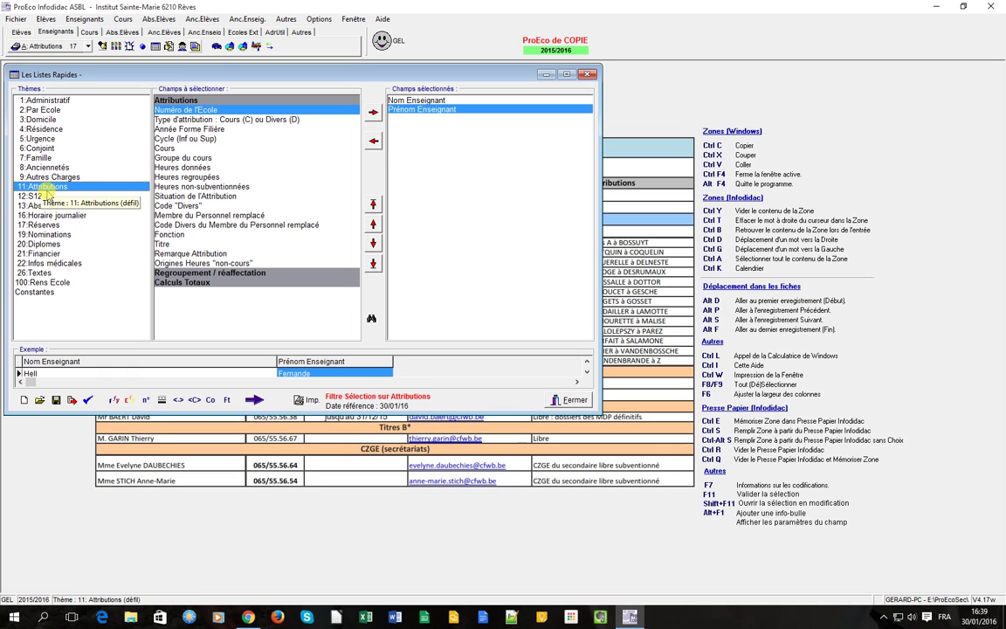
{"action": "left_click", "coordinate": [184, 131]}
{"action": "double_click", "coordinate": [184, 131]}
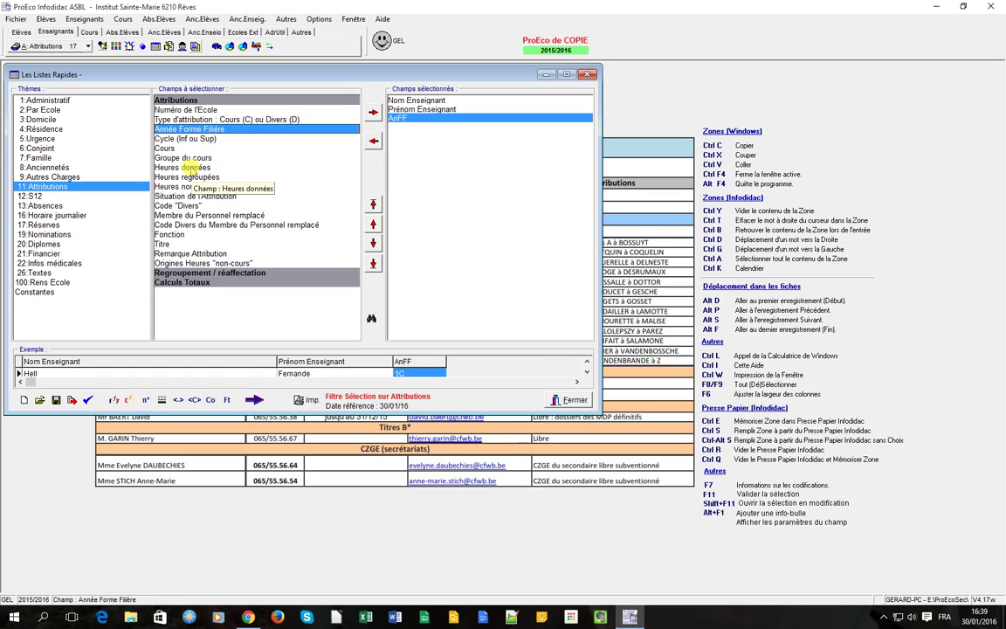
{"action": "double_click", "coordinate": [183, 167]}
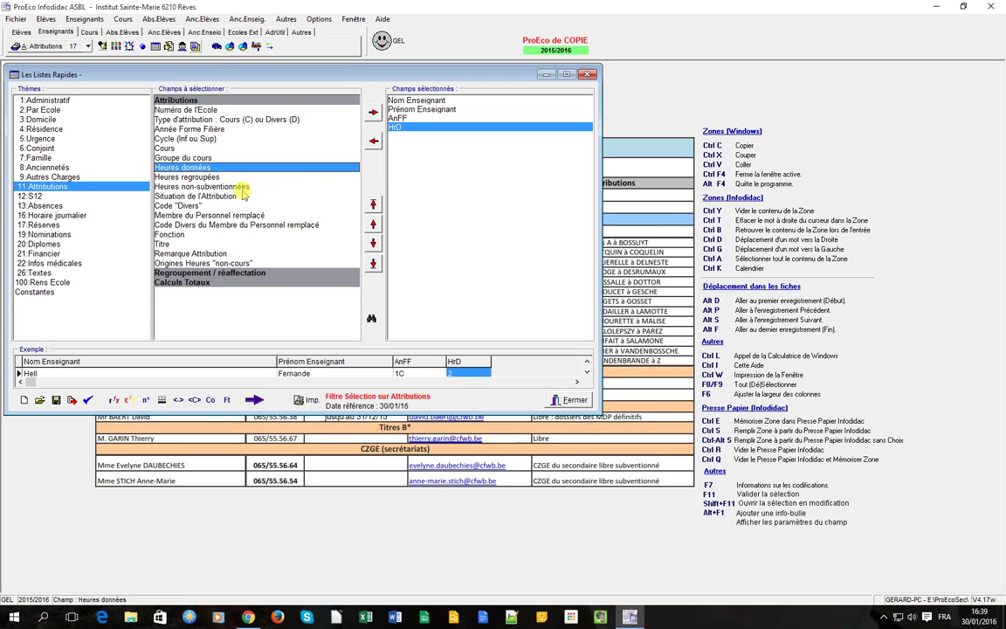
{"action": "double_click", "coordinate": [192, 196]}
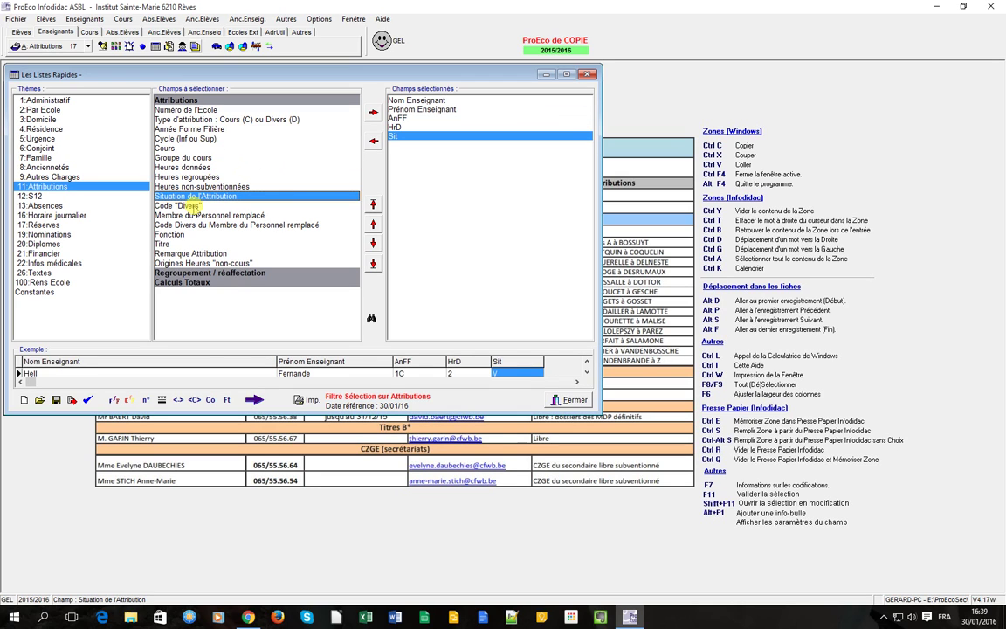
{"action": "double_click", "coordinate": [185, 206]}
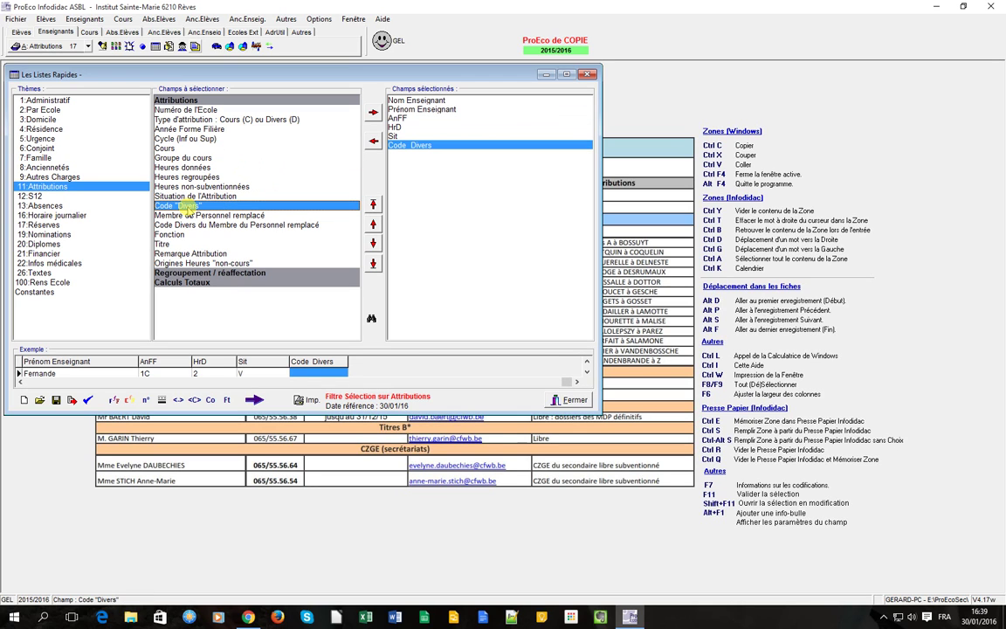
{"action": "left_click", "coordinate": [179, 401]}
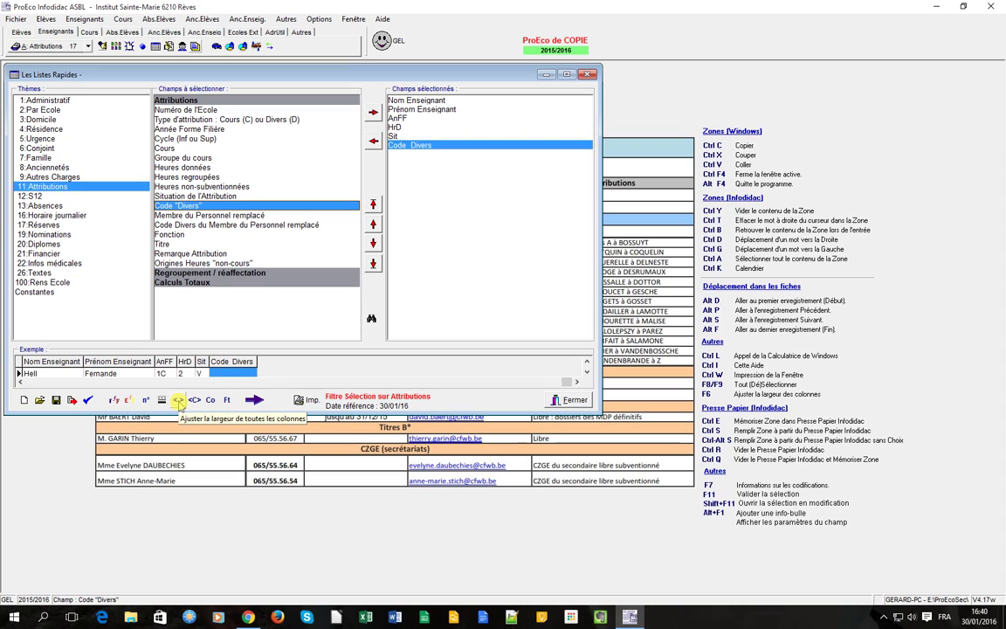
{"action": "left_click", "coordinate": [58, 403]}
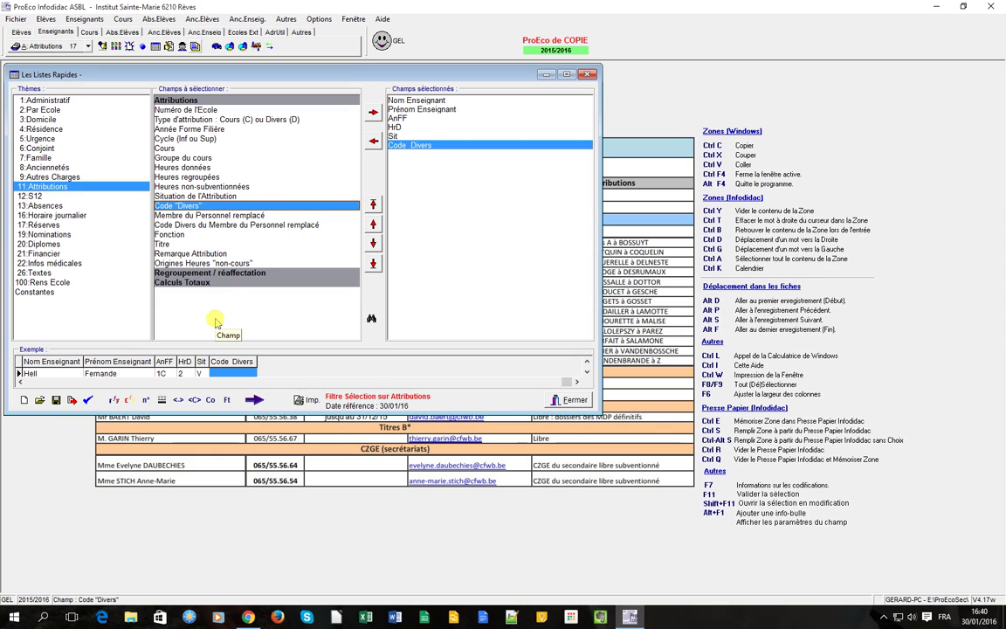
- Enable Regroupement in the list's print options and clear its heading text
{"action": "left_click", "coordinate": [307, 402]}
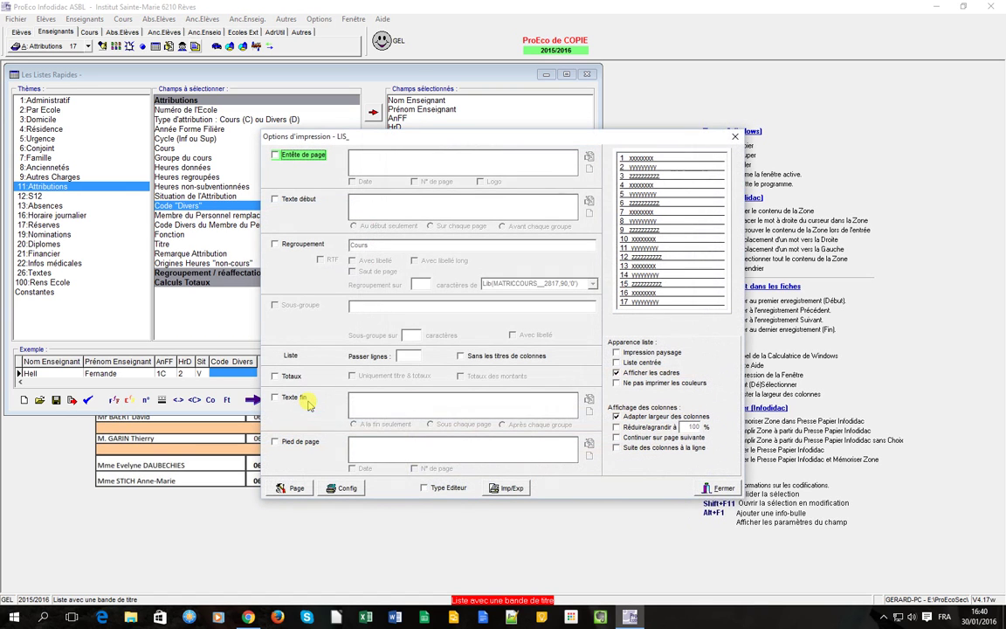
{"action": "left_click", "coordinate": [276, 245]}
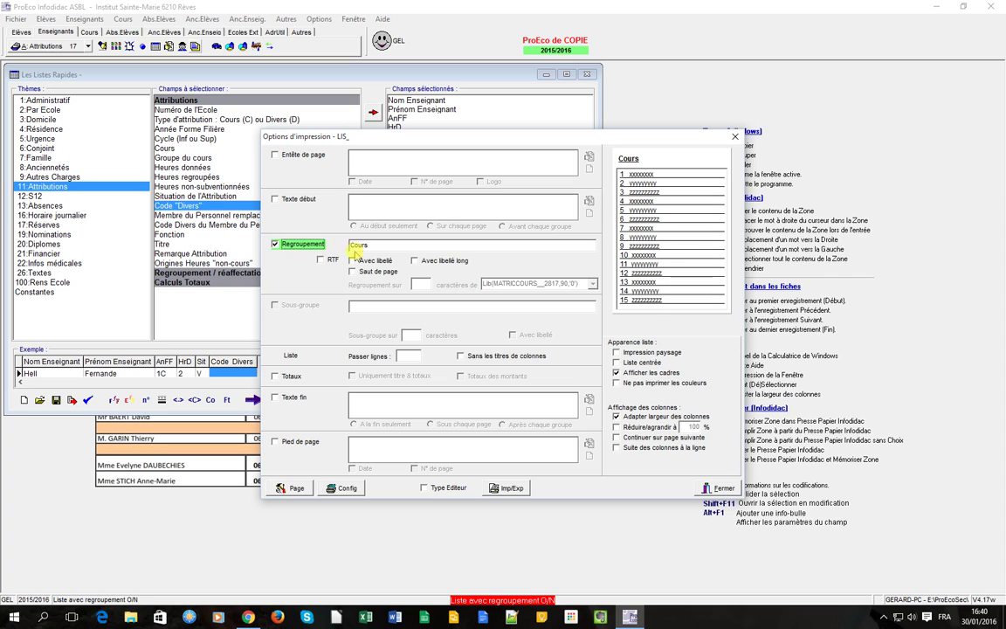
{"action": "left_click", "coordinate": [383, 246]}
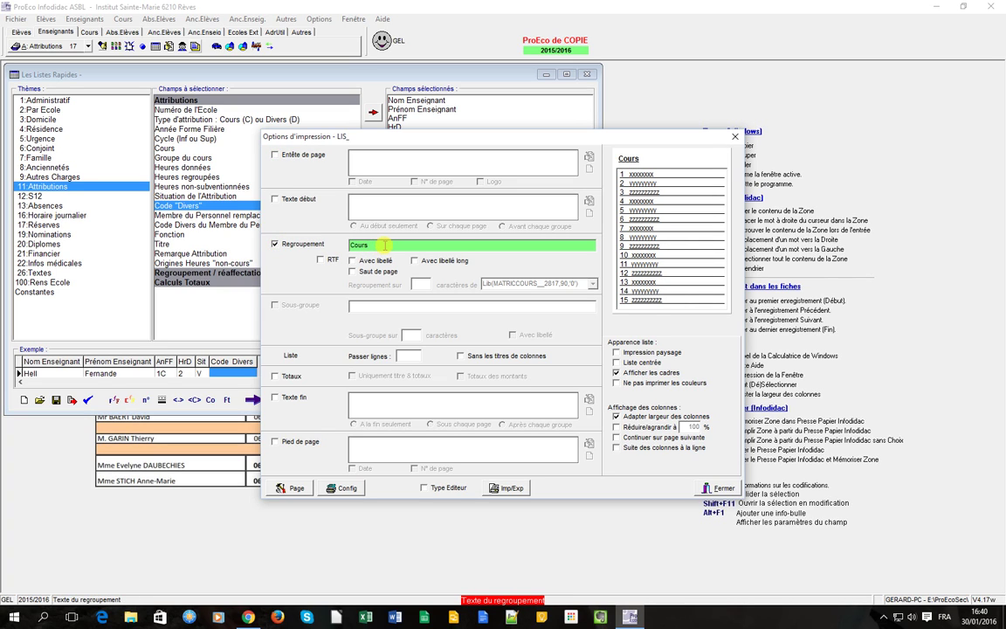
{"action": "key", "text": "BackSpace"}
{"action": "key", "text": "BackSpace"}
{"action": "key", "text": "BackSpace"}
{"action": "key", "text": "BackSpace"}
{"action": "key", "text": "BackSpace"}
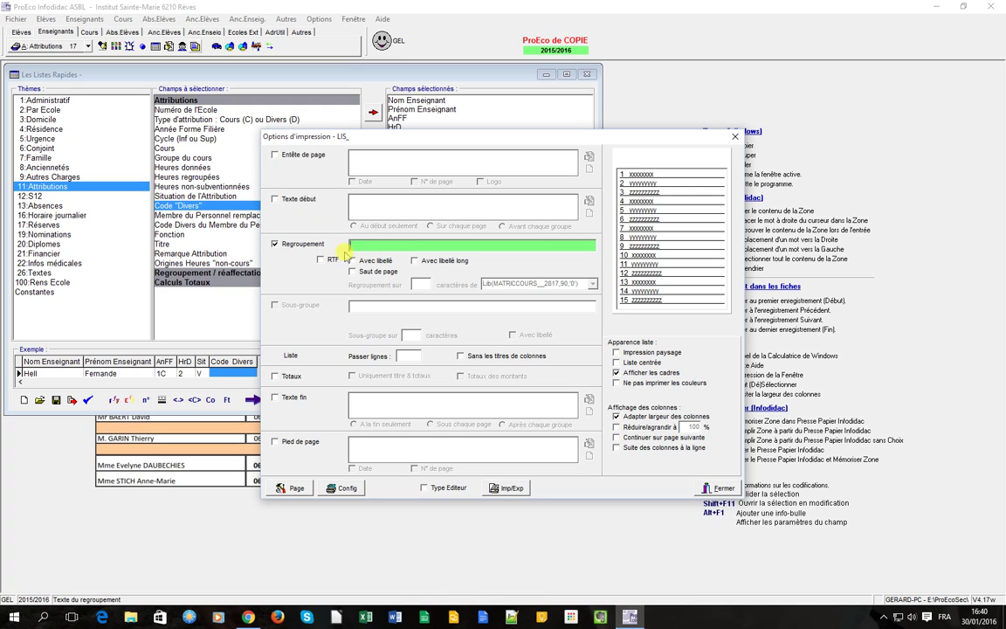
- Turn on Avec libellé long and Avec libellé for the print grouping
{"action": "left_click", "coordinate": [414, 261]}
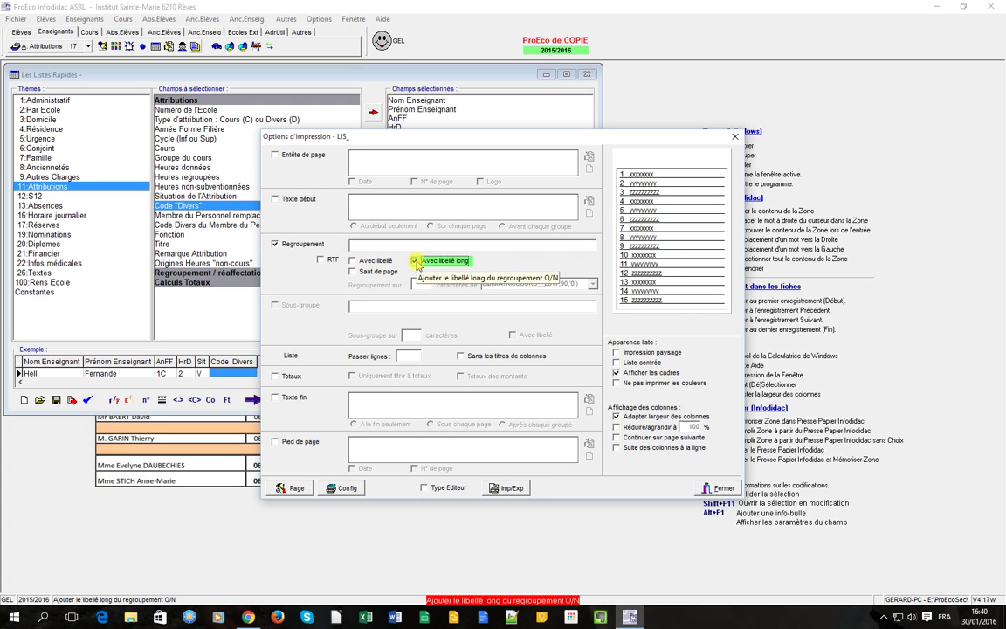
{"action": "left_click", "coordinate": [353, 260]}
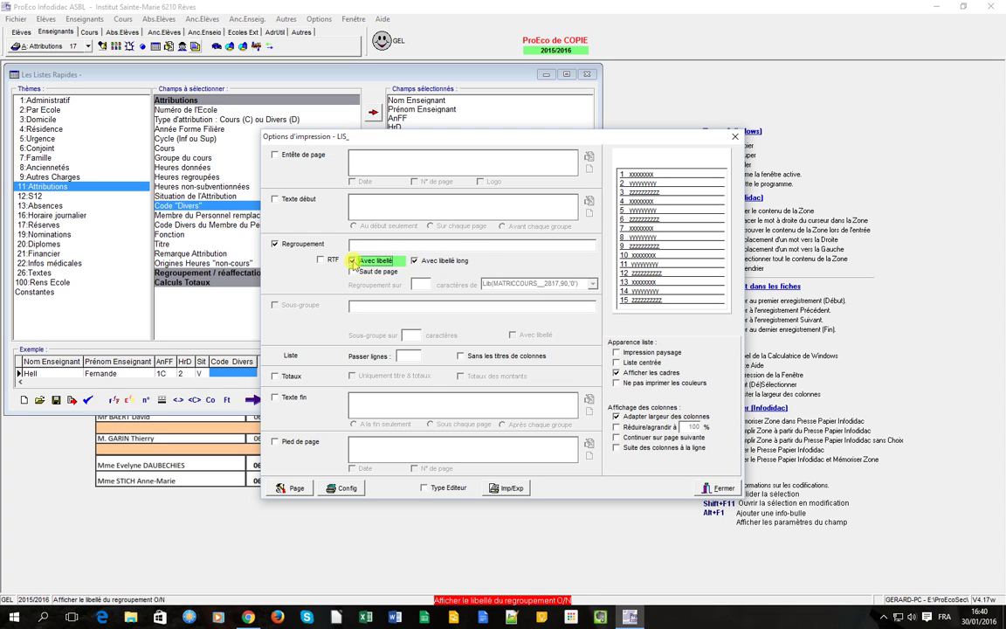
{"action": "left_click", "coordinate": [353, 261]}
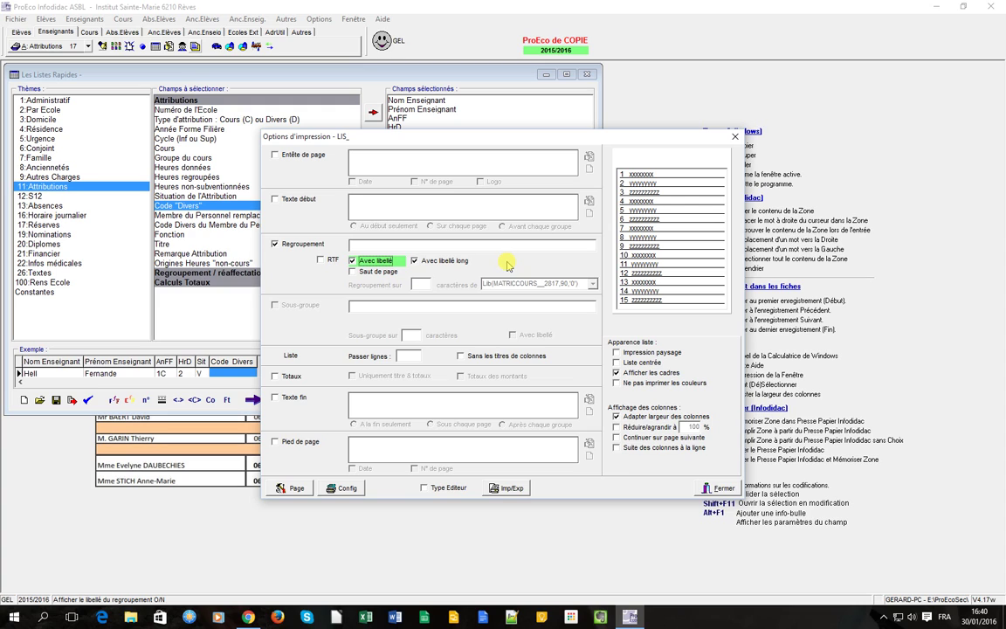
- Turn on Totaux and Totaux des montants in the list's print options
{"action": "left_click", "coordinate": [274, 376]}
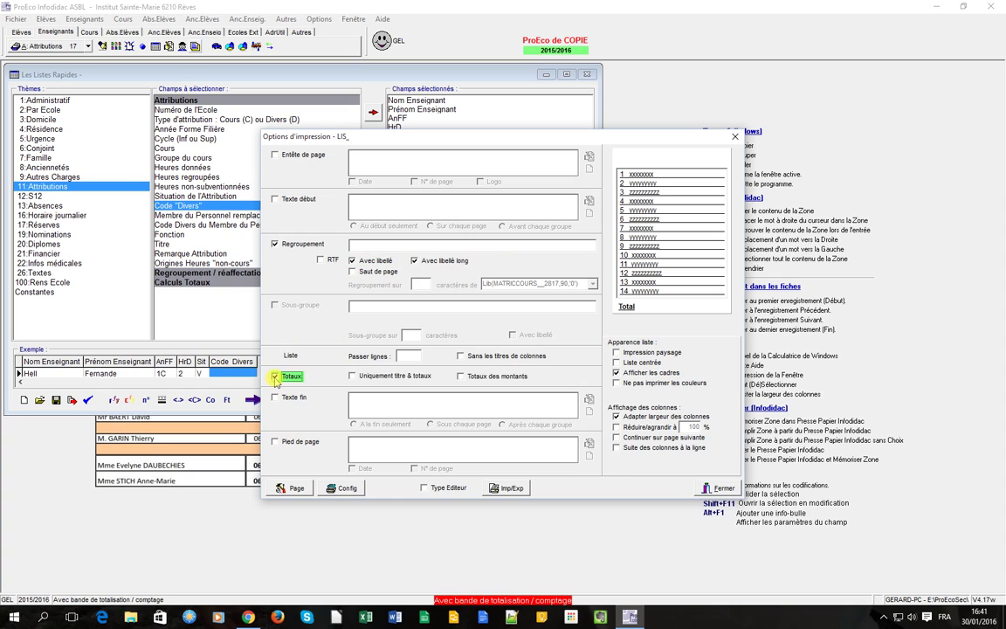
{"action": "left_click", "coordinate": [460, 377]}
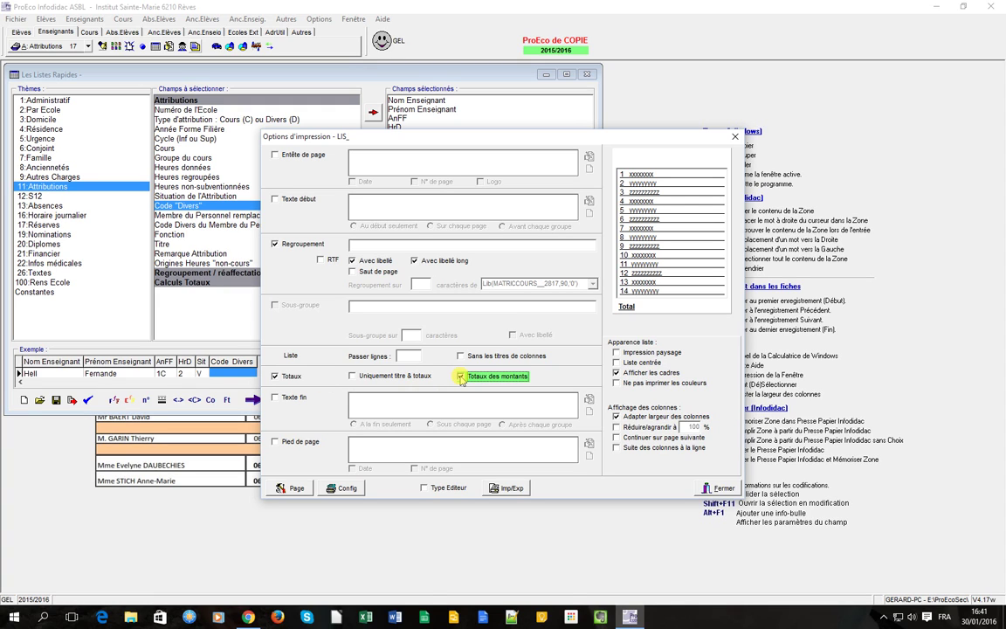
- Open the print preview of the grouped list and fit the whole page in view to check the groups and totals
{"action": "left_click", "coordinate": [514, 490]}
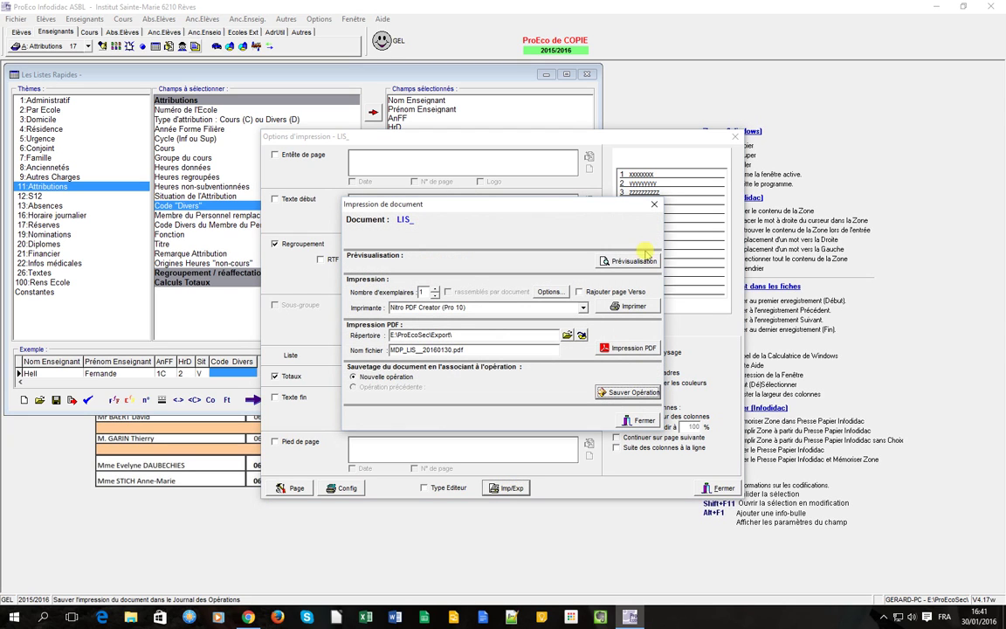
{"action": "left_click", "coordinate": [634, 264]}
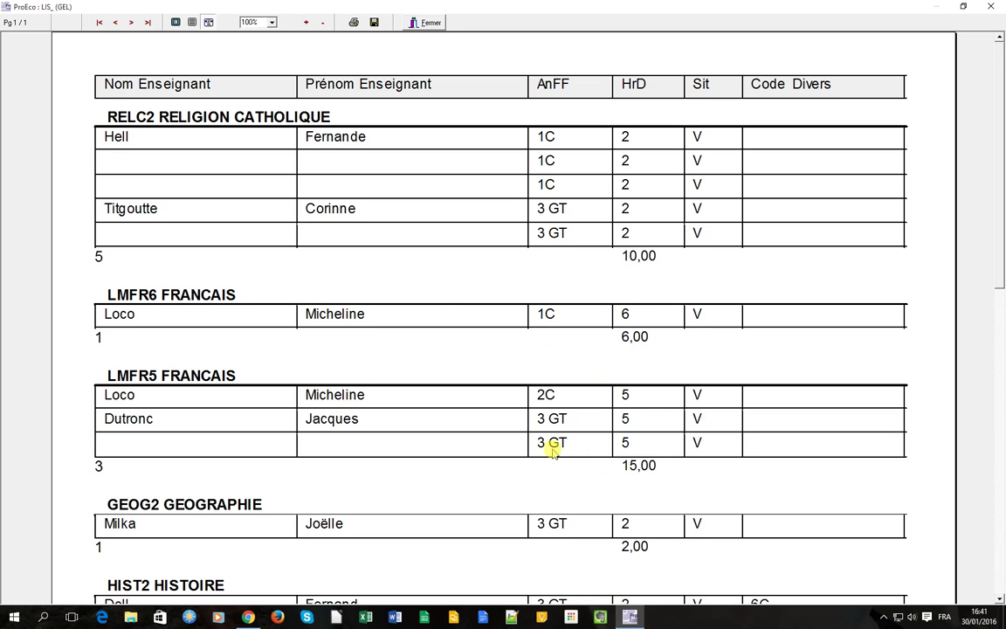
{"action": "scroll", "coordinate": [542, 446], "scroll_direction": "down", "scroll_amount": 1}
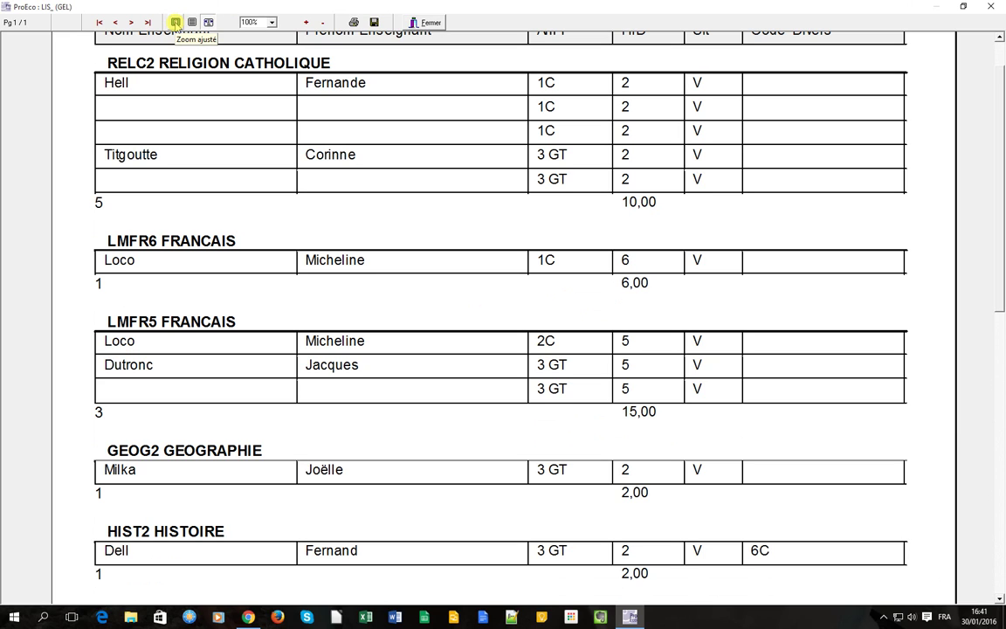
{"action": "left_click", "coordinate": [175, 23]}
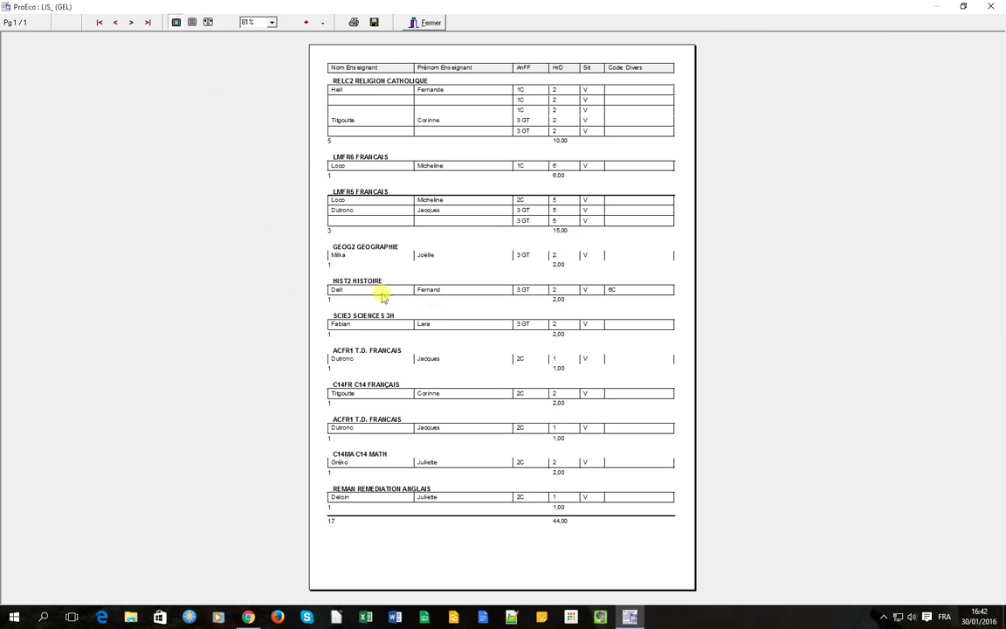